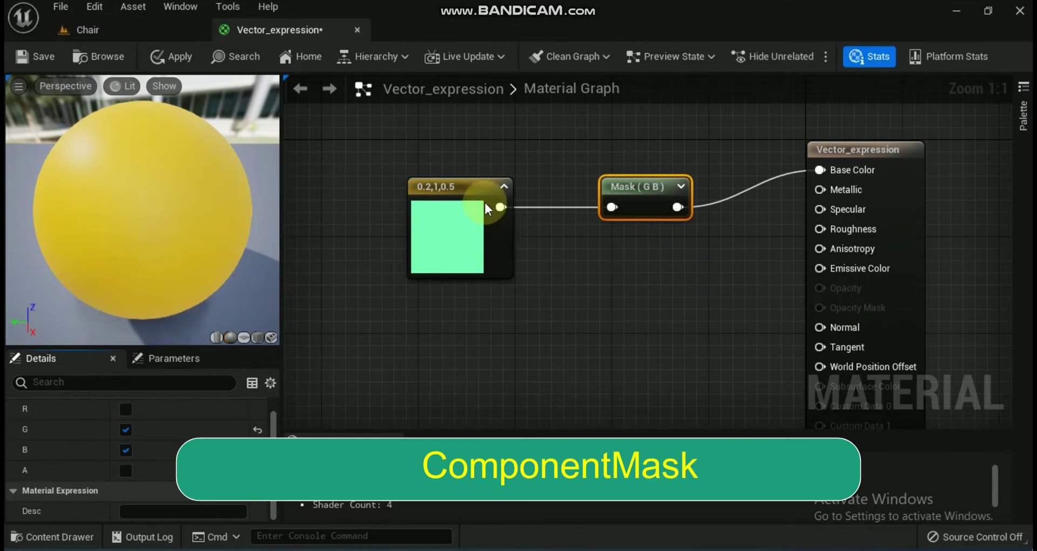
# Limit the component mask on the 0.2,1,0.5 constant to the red channel only, with green and blue disabled.
pyautogui.click(452, 186)
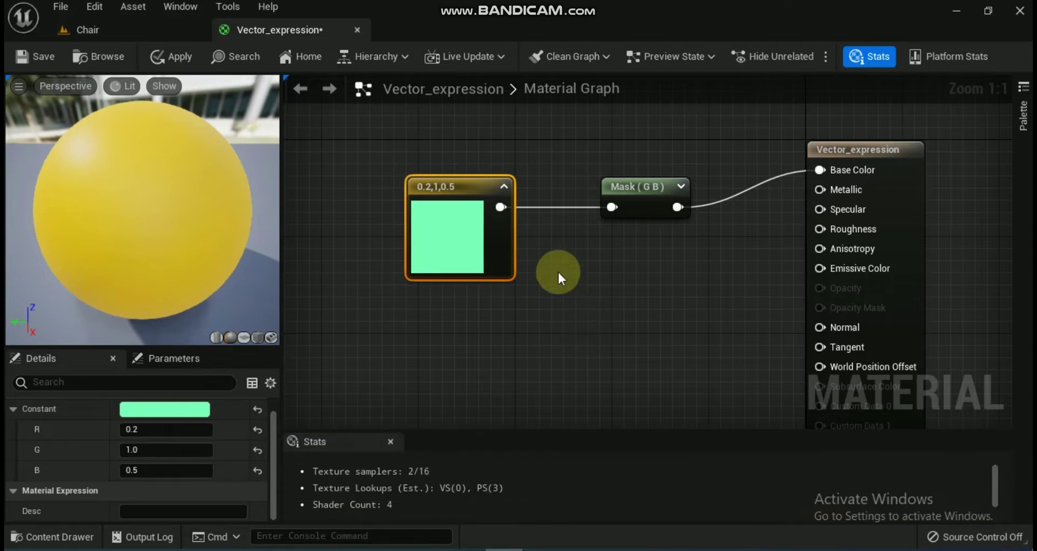
pyautogui.click(638, 186)
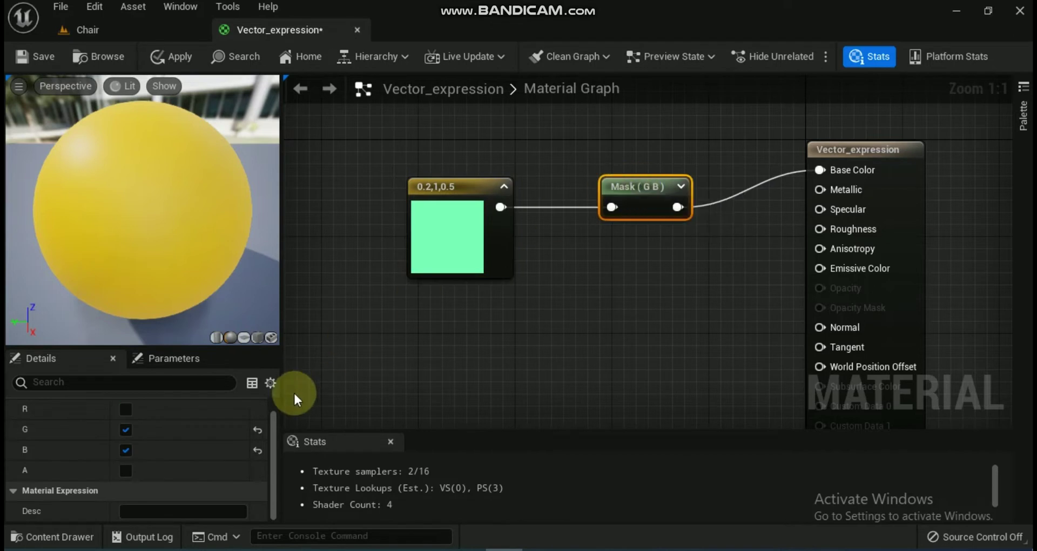
pyautogui.click(126, 409)
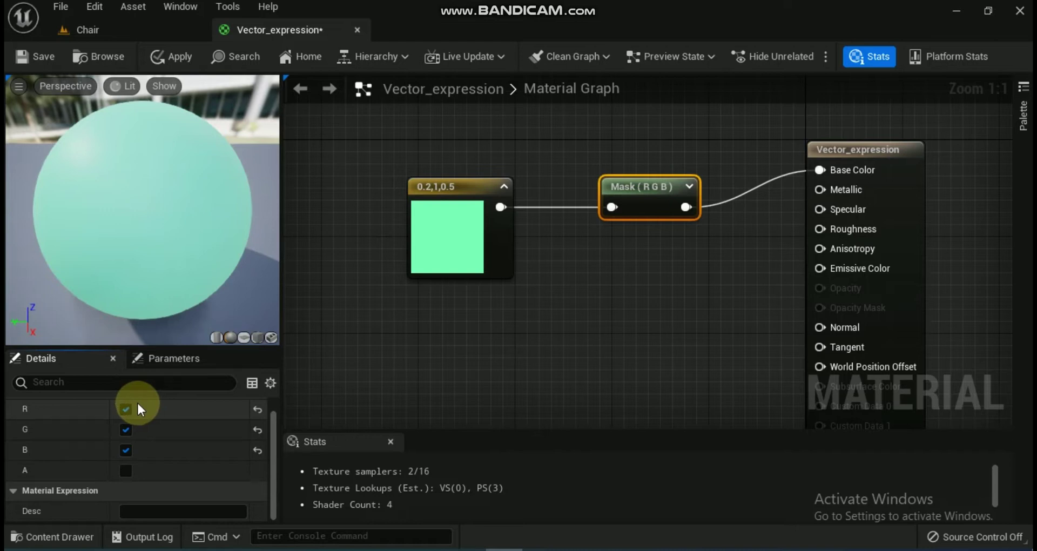
pyautogui.click(126, 430)
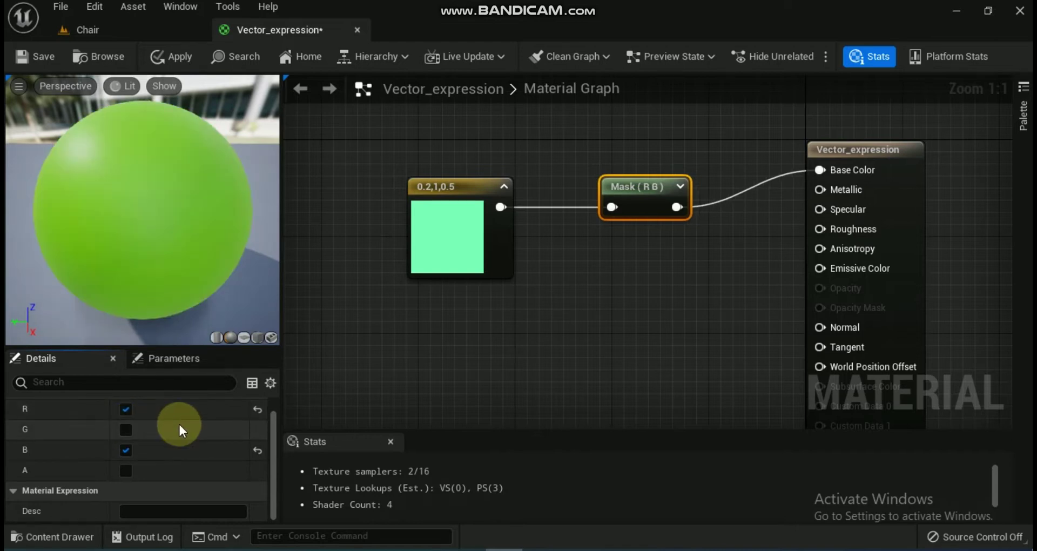
pyautogui.click(126, 450)
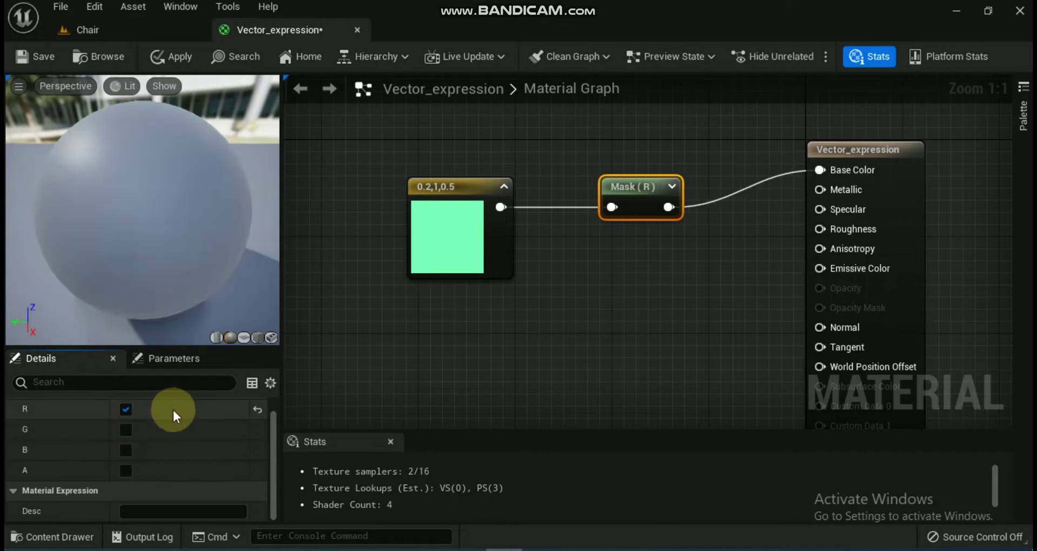
# Cycle the component mask through blue only, green-blue and red-green-blue, and return it to red only.
pyautogui.click(126, 450)
pyautogui.click(124, 410)
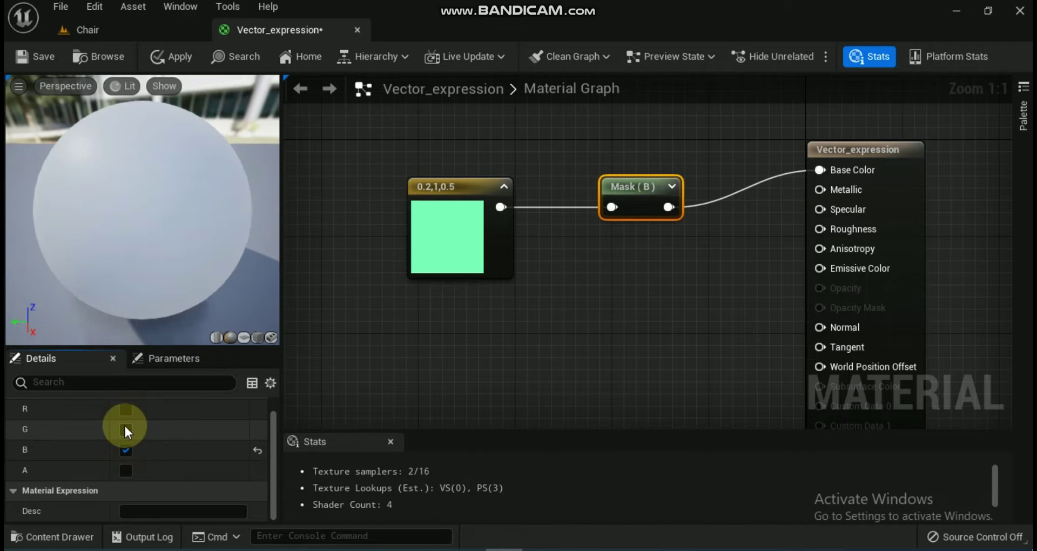
pyautogui.click(125, 427)
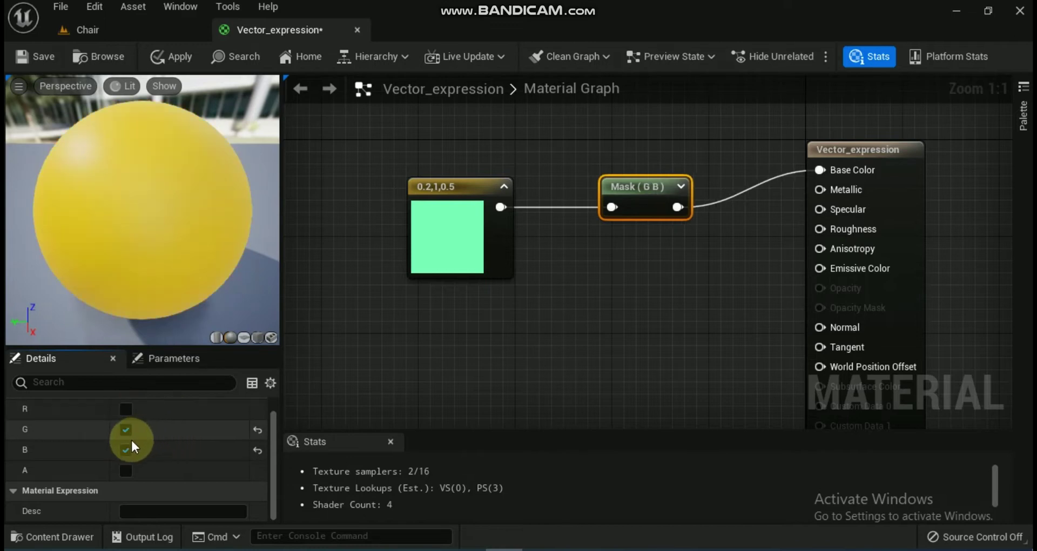
pyautogui.click(125, 410)
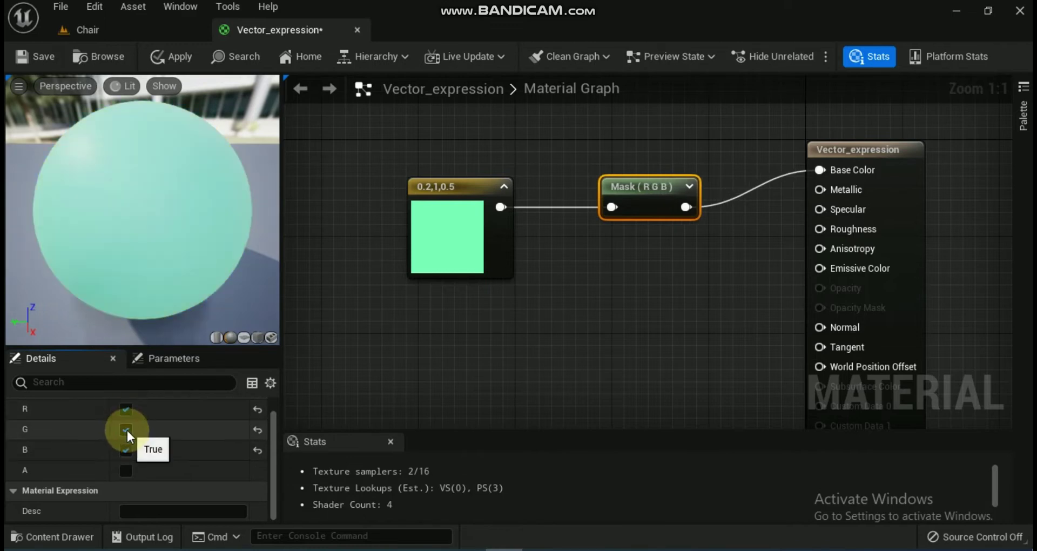
pyautogui.click(126, 429)
pyautogui.click(126, 449)
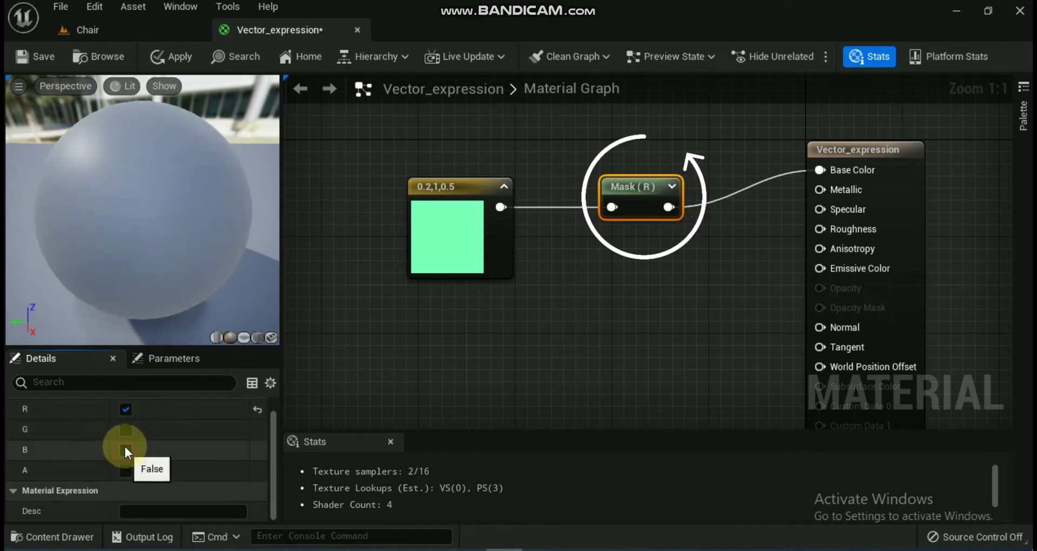
# Try adding the alpha channel to the component mask, disable it again, and enable the green channel.
pyautogui.click(128, 469)
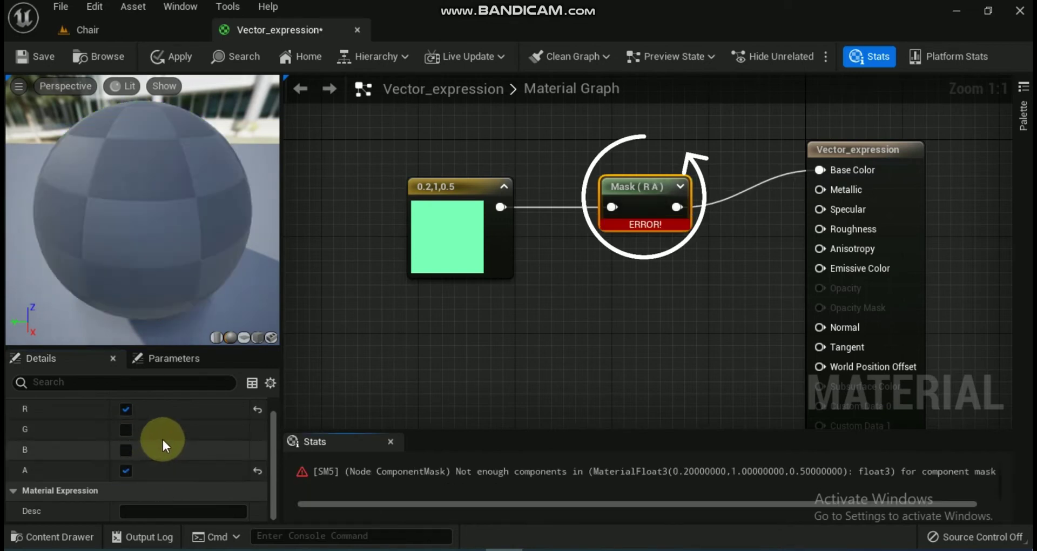
pyautogui.click(125, 468)
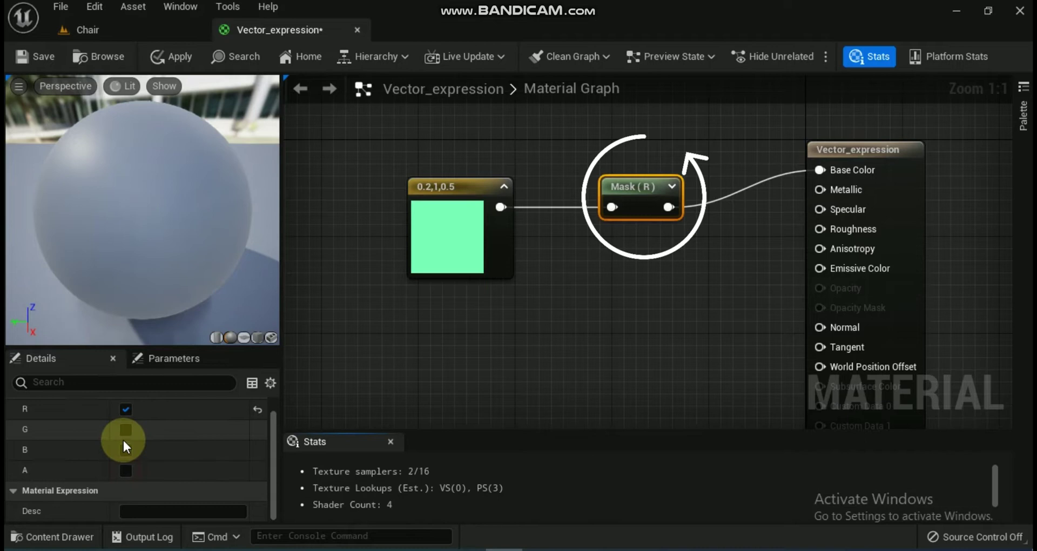
pyautogui.click(126, 430)
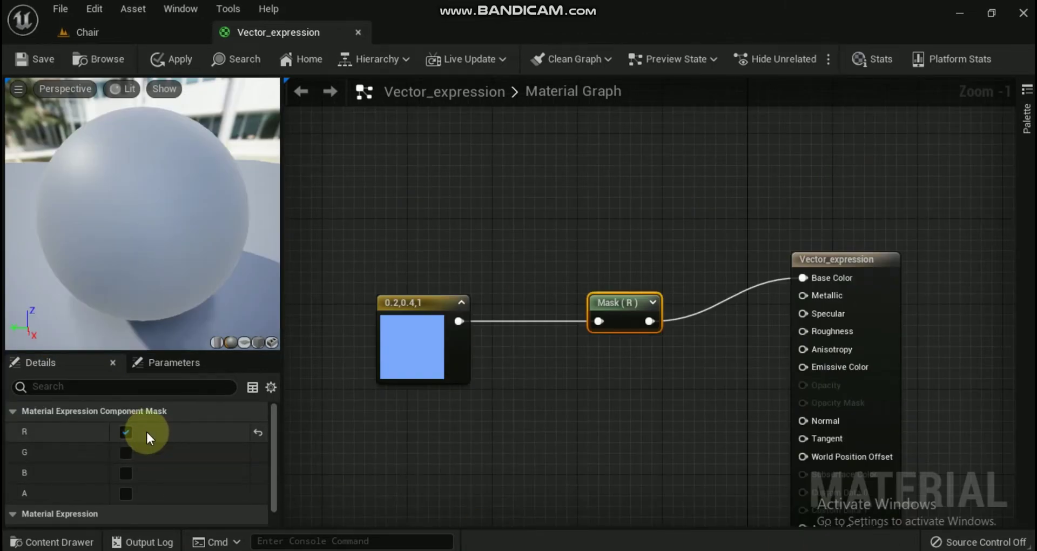
# Switch the component mask on the 0.2,0.4,1 constant from red to the green channel only.
pyautogui.click(123, 451)
pyautogui.hotkey('ctrl', 'z')
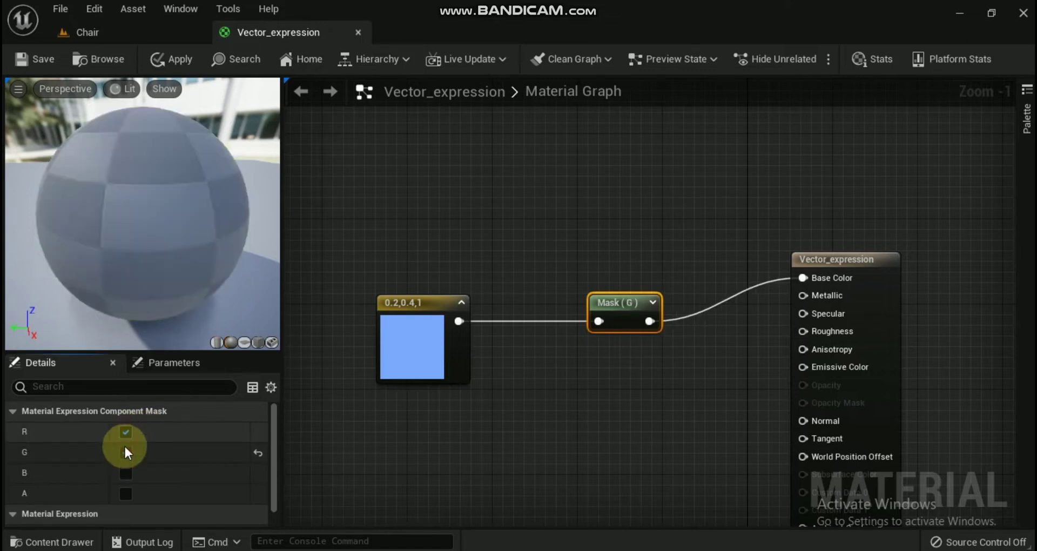
pyautogui.click(124, 448)
pyautogui.click(125, 449)
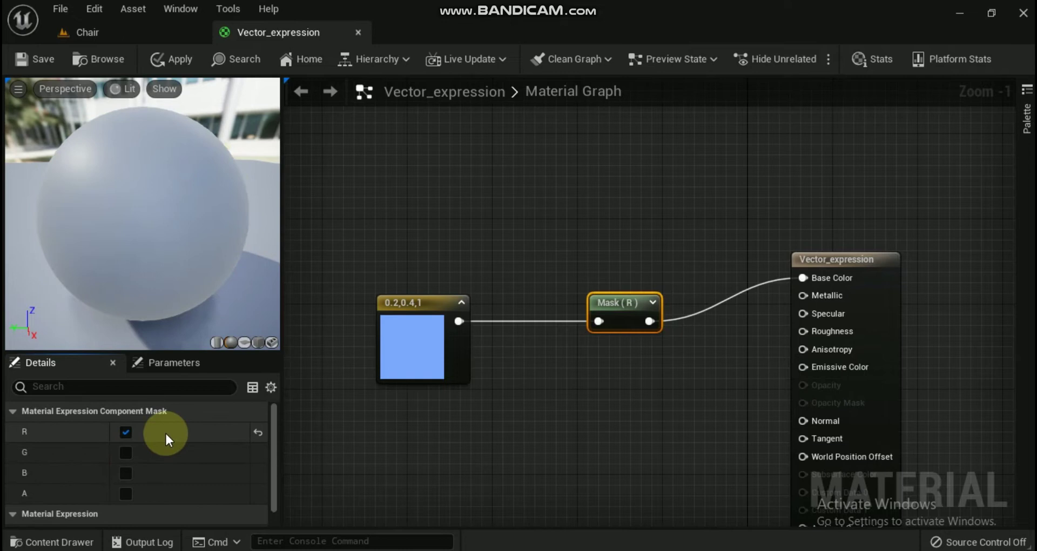
pyautogui.click(126, 450)
pyautogui.click(126, 432)
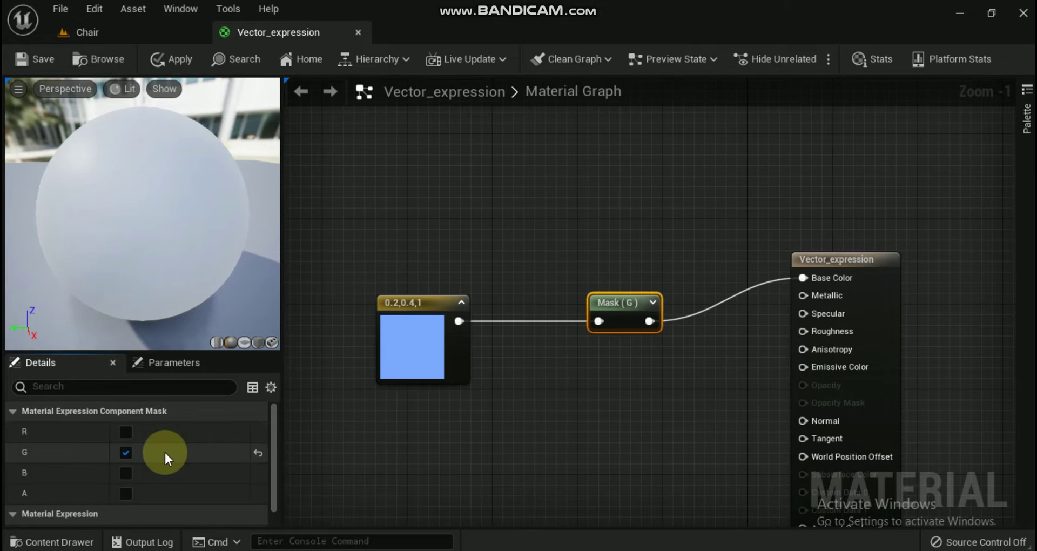
# Isolate the blue channel in the component mask, try alpha on its own, and switch back to green.
pyautogui.click(125, 452)
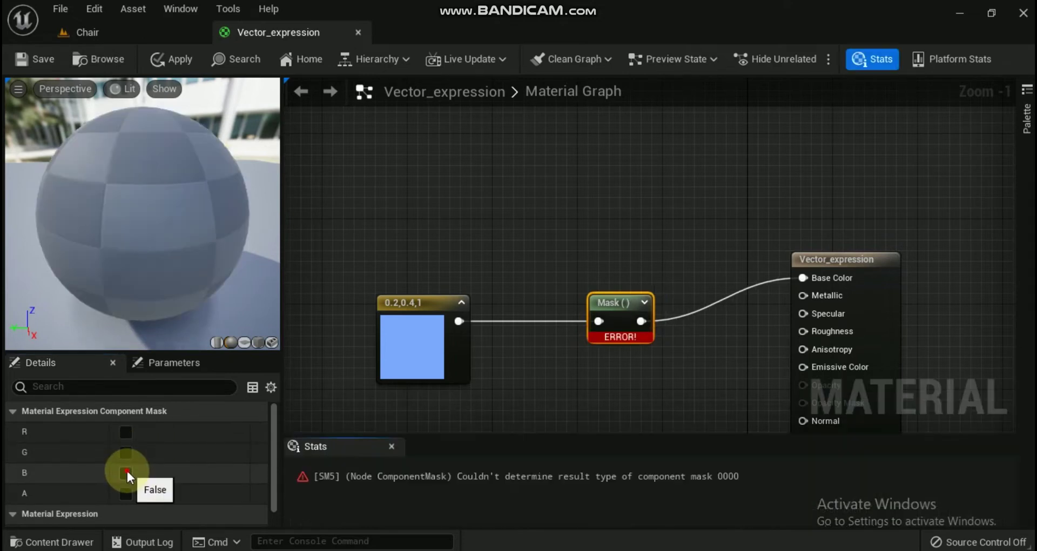
pyautogui.click(126, 470)
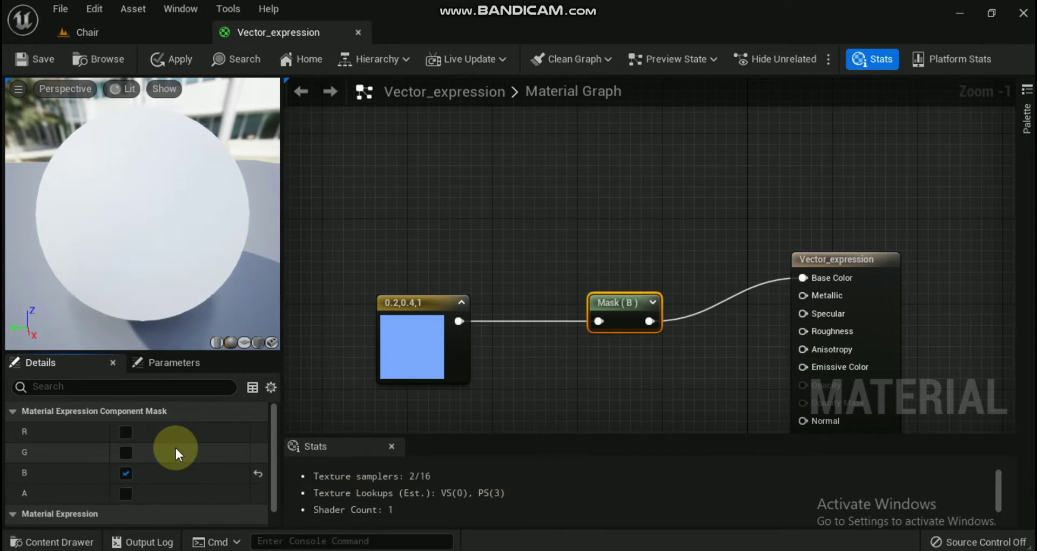
pyautogui.click(126, 473)
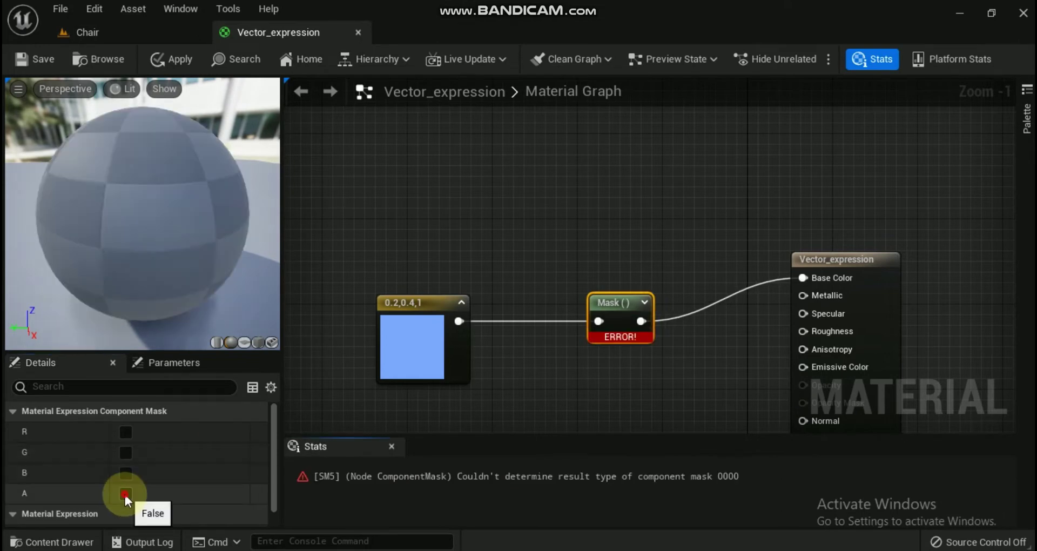
pyautogui.click(125, 493)
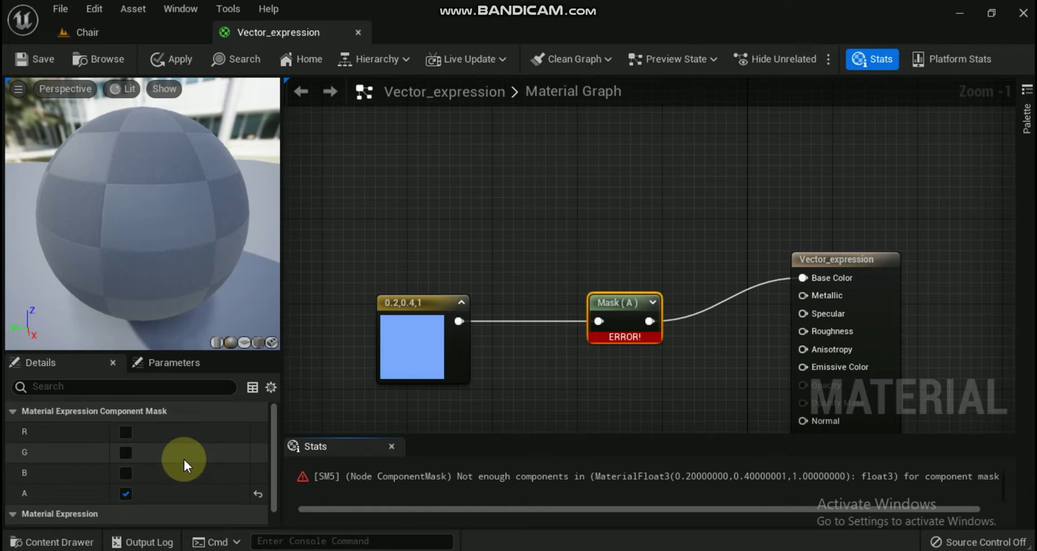
pyautogui.click(125, 452)
pyautogui.click(125, 493)
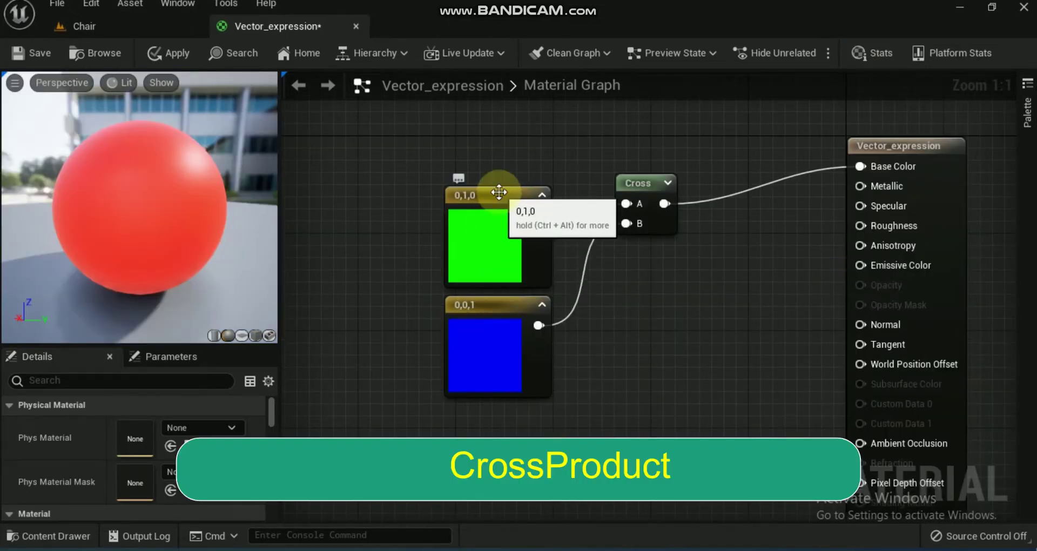
# Recolor the green constant vector above the blue one to red, with R 1 and G 0.
pyautogui.click(500, 192)
pyautogui.doubleClick(499, 192)
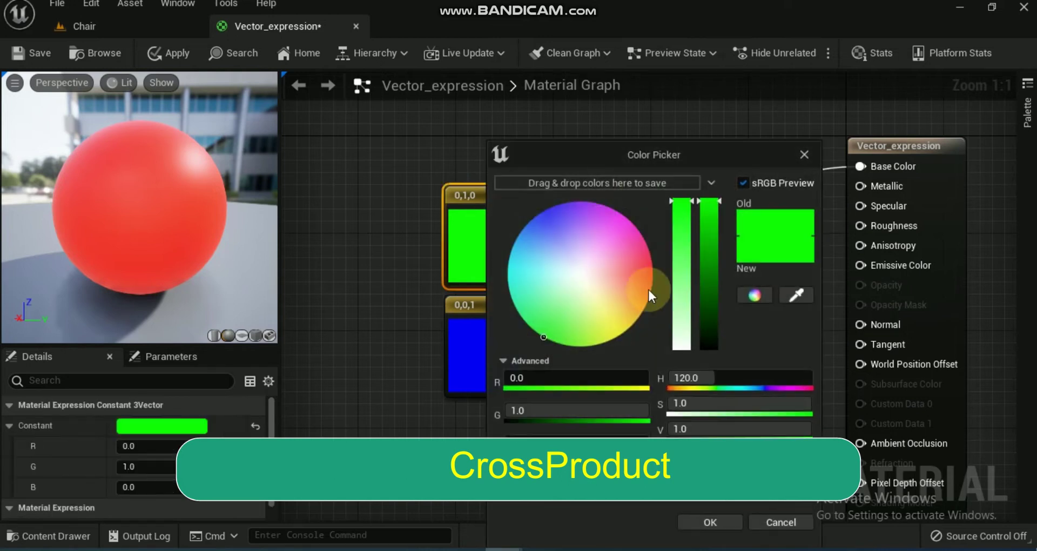
pyautogui.click(540, 377)
pyautogui.write('1')
pyautogui.click(548, 409)
pyautogui.write('0')
pyautogui.click(710, 522)
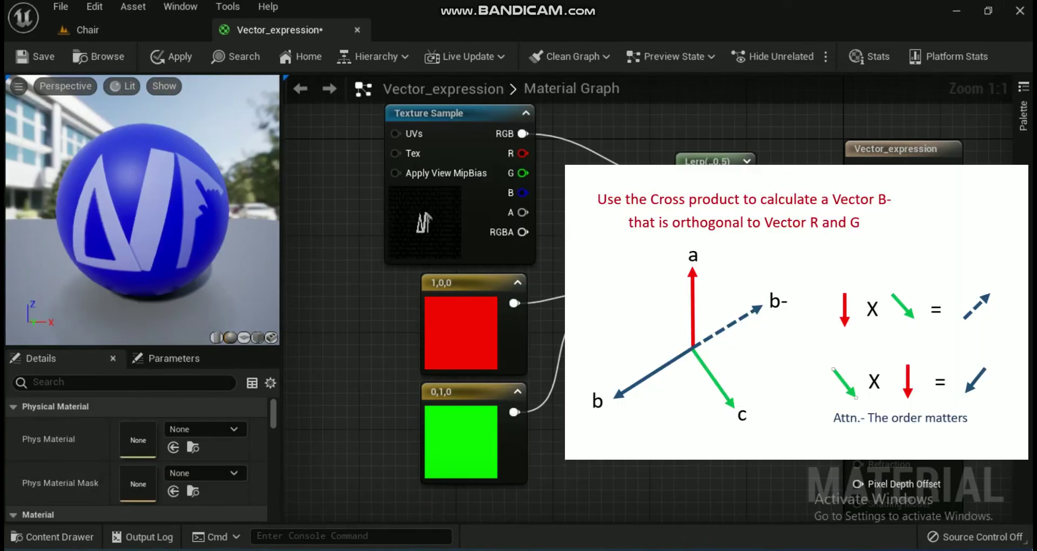
# Change the red constant feeding input A of the Cross node to blue, with R 0 and B 1.
pyautogui.click(475, 292)
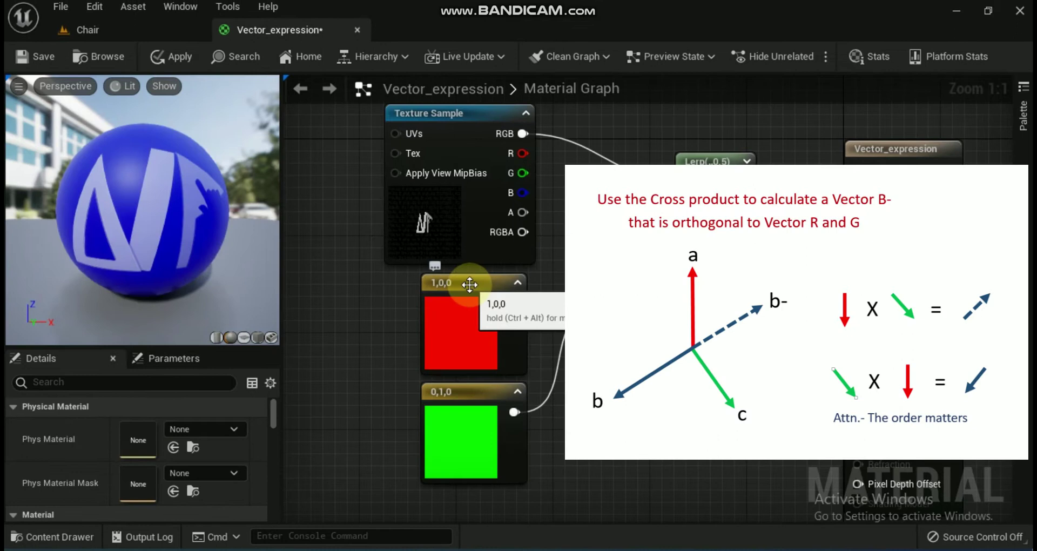
pyautogui.click(470, 284)
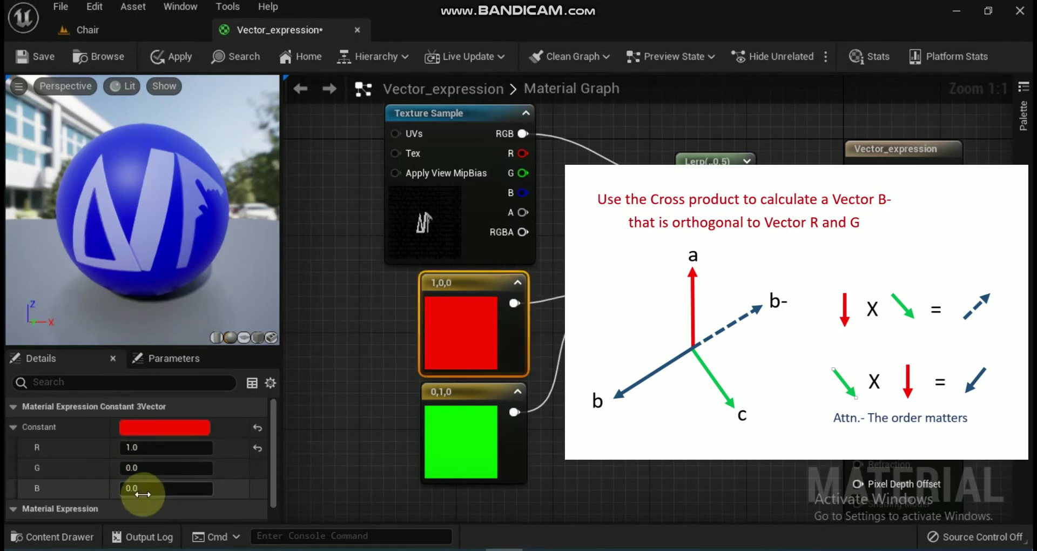
pyautogui.moveTo(143, 493); pyautogui.dragTo(184, 494)
pyautogui.click(311, 432)
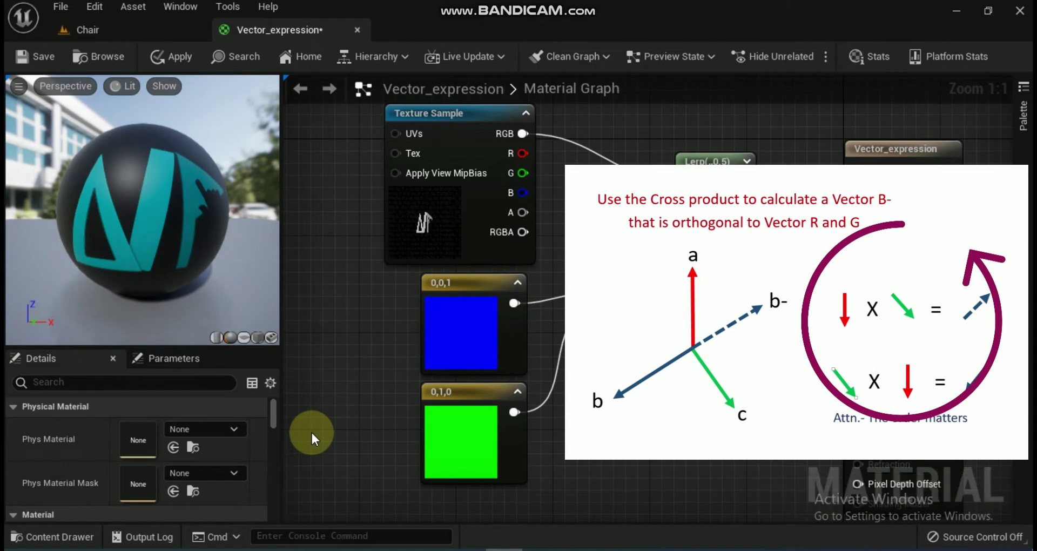
# Change the green constant feeding input B of the Cross node to red, with R 1 and G 0.
pyautogui.click(483, 281)
pyautogui.click(162, 468)
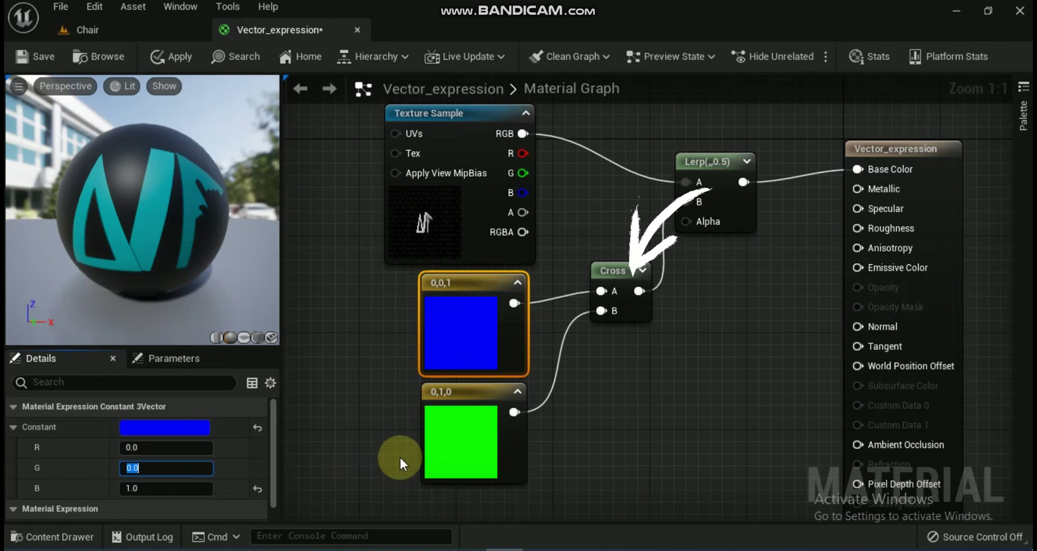
pyautogui.click(448, 443)
pyautogui.click(162, 447)
pyautogui.write('1')
pyautogui.click(157, 488)
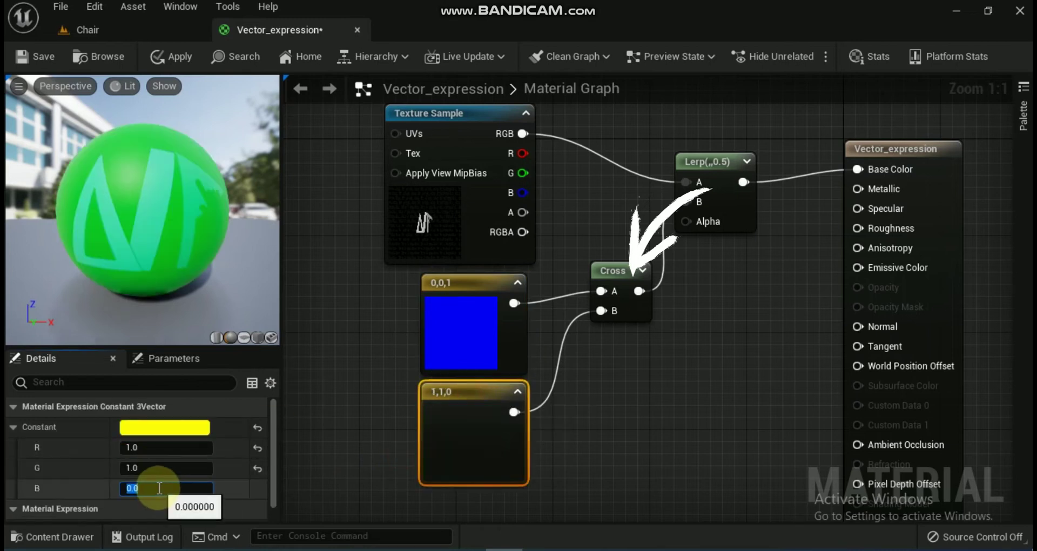
pyautogui.click(319, 461)
pyautogui.click(524, 391)
pyautogui.click(152, 468)
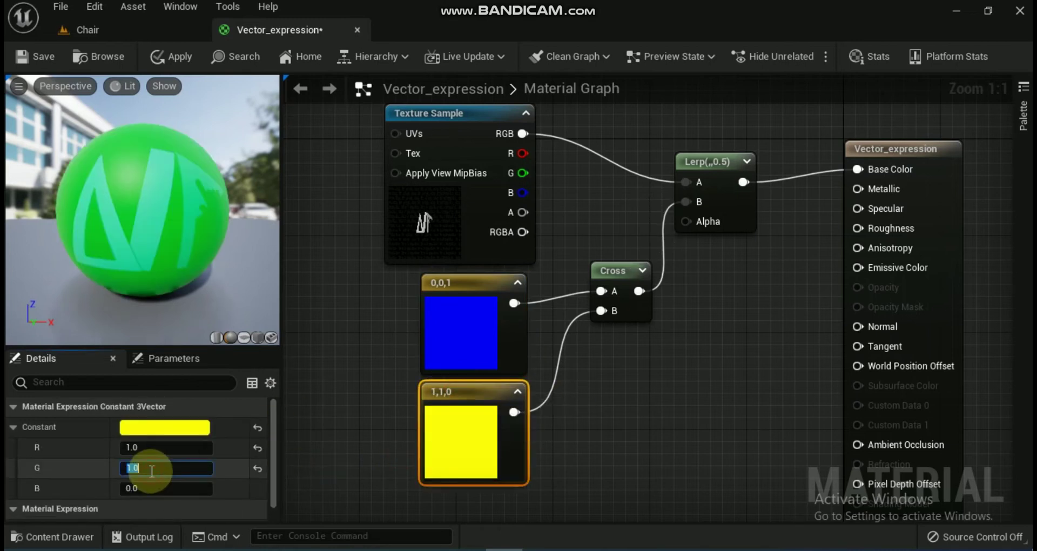
pyautogui.write('0')
pyautogui.click(357, 427)
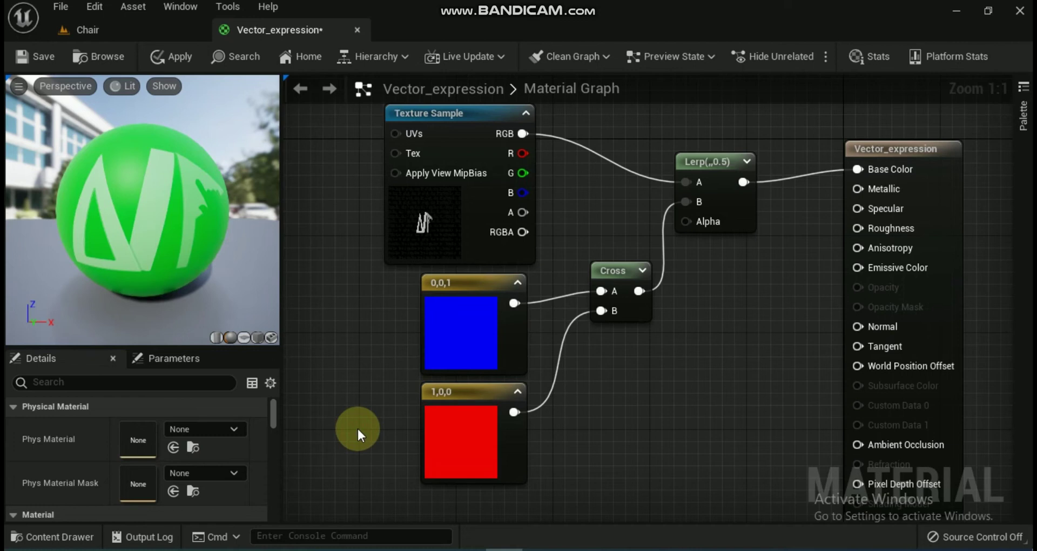
# Change the blue constant feeding input A of the Cross node to green, with G 1 and B 0.
pyautogui.click(475, 283)
pyautogui.click(162, 448)
pyautogui.write('1')
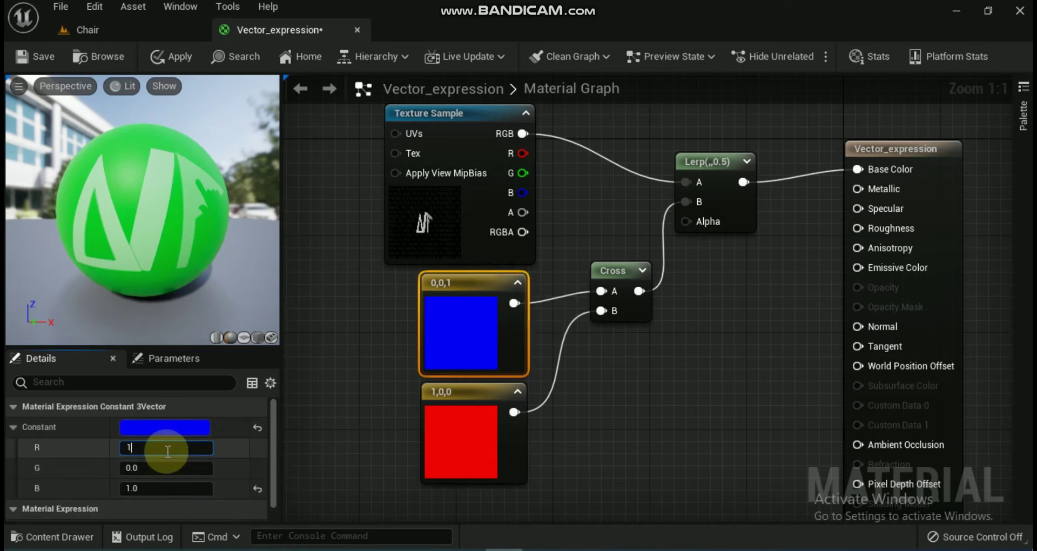
pyautogui.click(161, 468)
pyautogui.write('1')
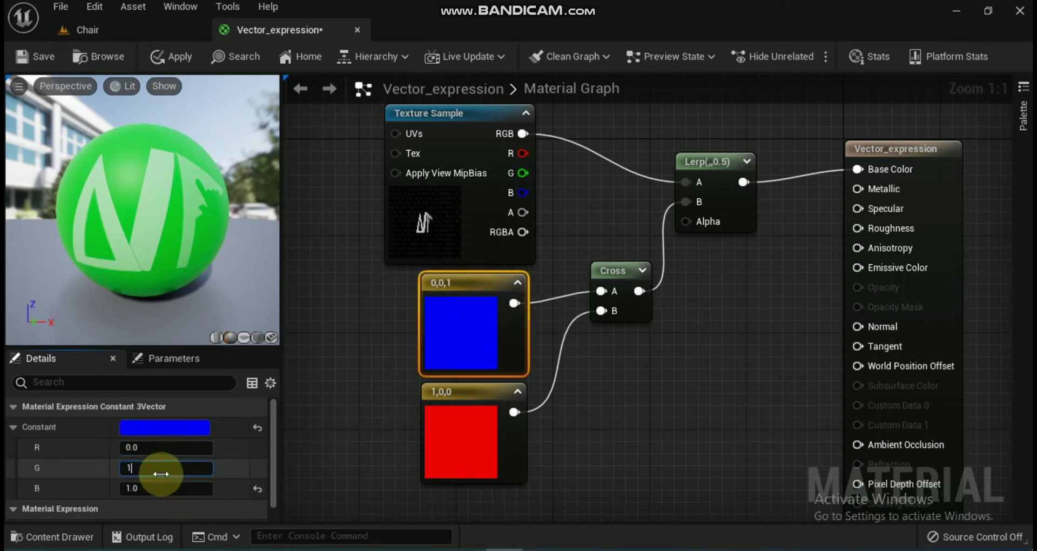
pyautogui.click(178, 487)
pyautogui.write('0')
pyautogui.click(342, 372)
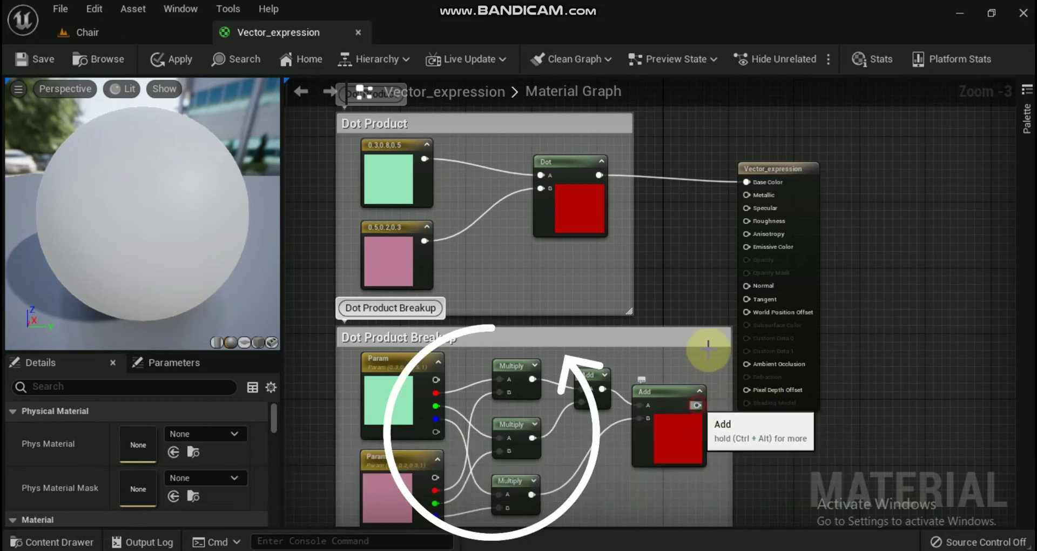
# Connect the final Add output of the Dot Product Breakup to Base Color for comparison, and reconnect the Dot output.
pyautogui.moveTo(697, 405); pyautogui.dragTo(747, 182)
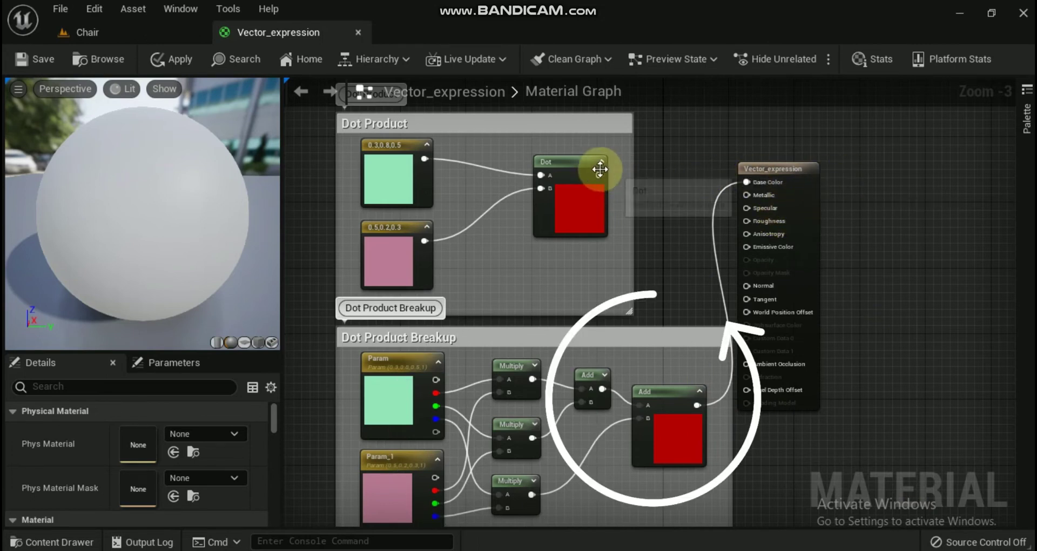
pyautogui.moveTo(599, 174); pyautogui.dragTo(747, 181)
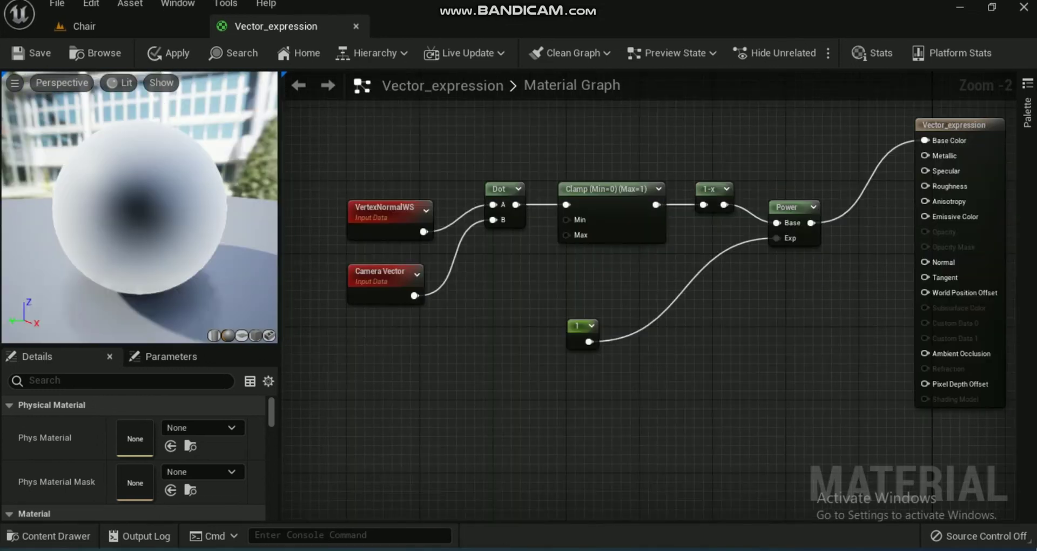
# Edit the value of the constant feeding the Exp input of the Power node.
pyautogui.click(576, 323)
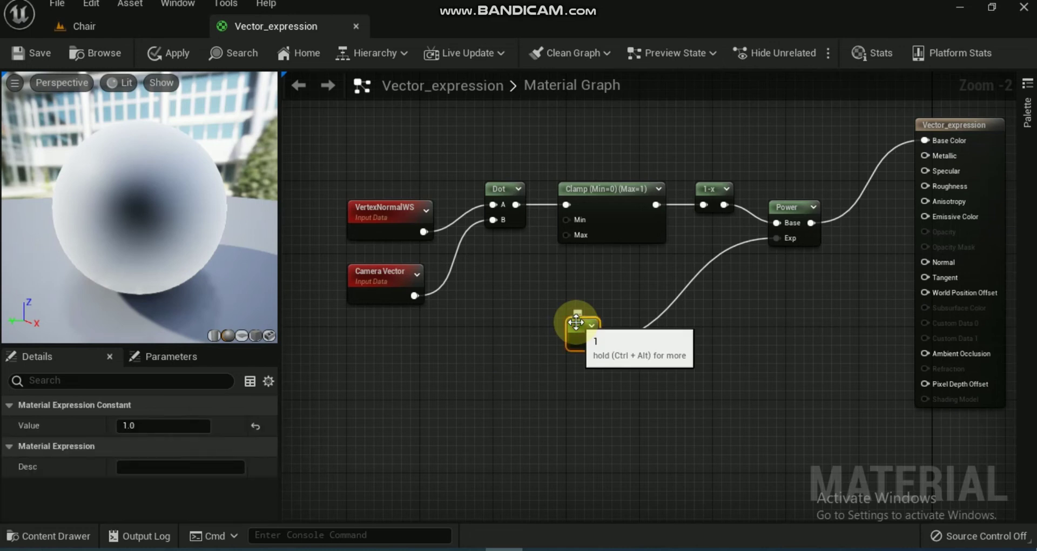
pyautogui.moveTo(128, 427)
pyautogui.mouseDown()
pyautogui.moveTo(152, 426)
pyautogui.moveTo(125, 426)
pyautogui.moveTo(135, 426)
pyautogui.mouseUp()
pyautogui.click(133, 429)
pyautogui.click(133, 425)
pyautogui.write('-')
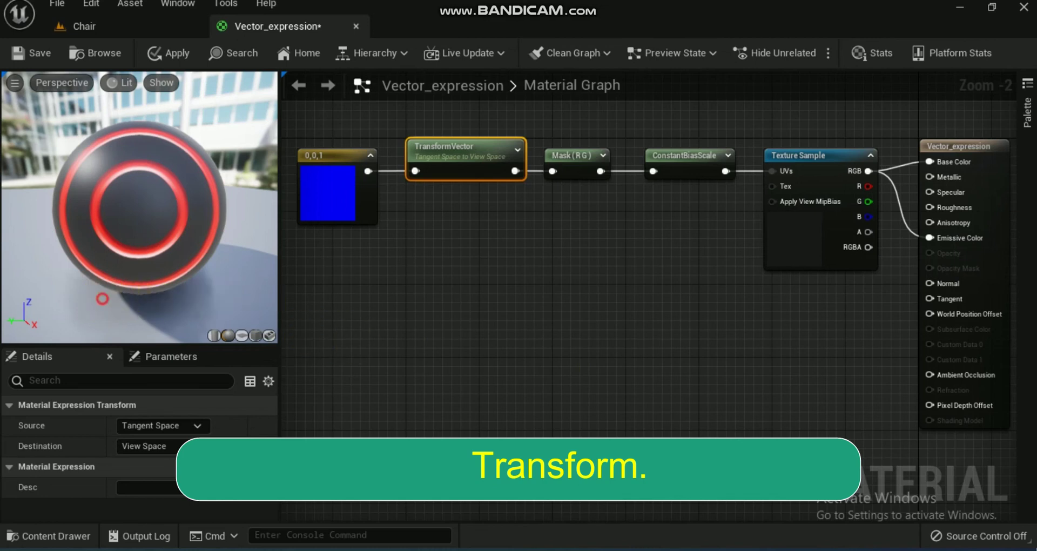
# Examine the preview sphere from another angle and review the source space options of the TransformVector node.
pyautogui.moveTo(103, 299)
pyautogui.mouseDown()
pyautogui.moveTo(140, 300)
pyautogui.moveTo(101, 313)
pyautogui.mouseUp()
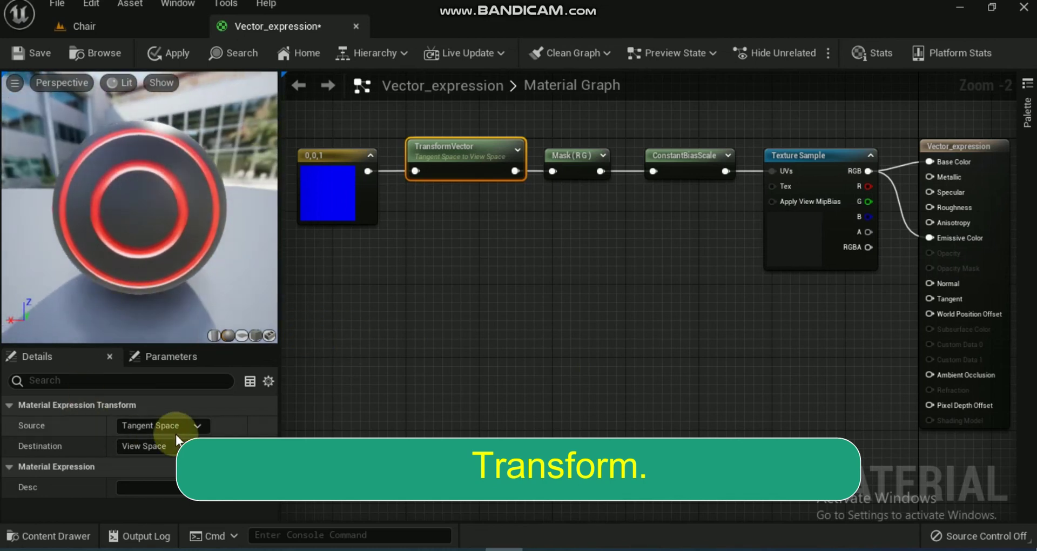
pyautogui.click(200, 425)
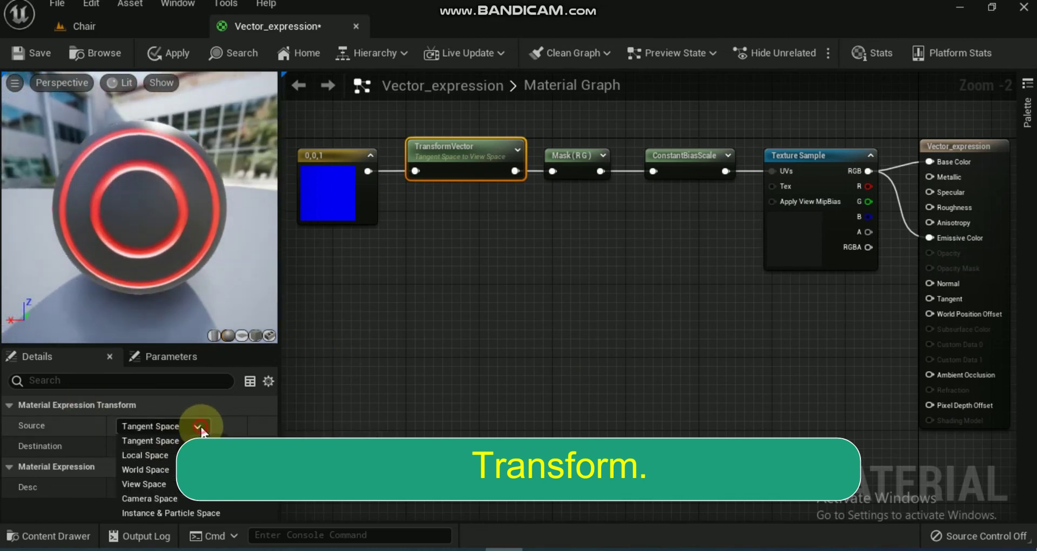
pyautogui.click(247, 422)
pyautogui.click(10, 425)
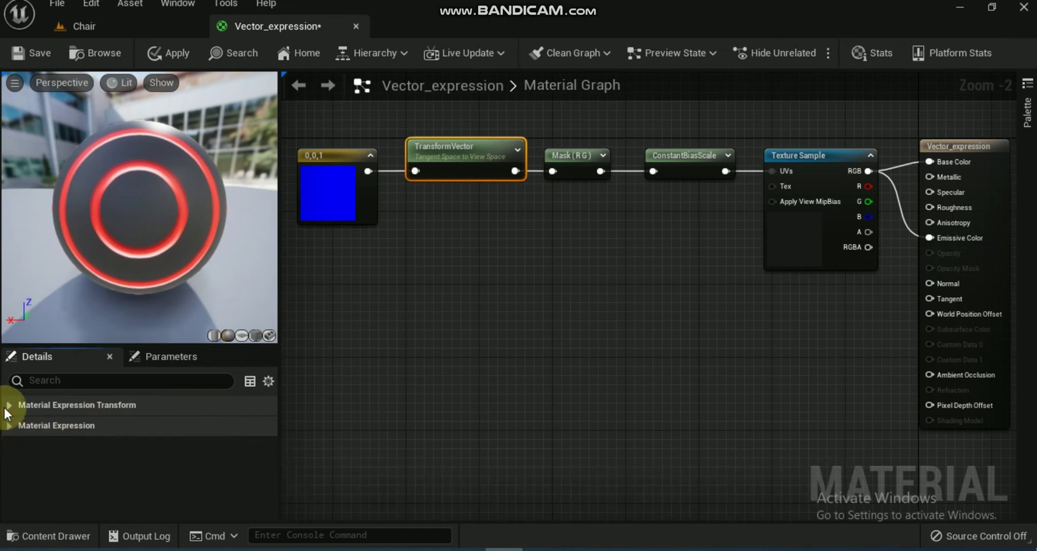
pyautogui.click(9, 405)
# Set the TransformVector node's destination to Tangent Space and check the preview sphere from another angle.
pyautogui.click(195, 445)
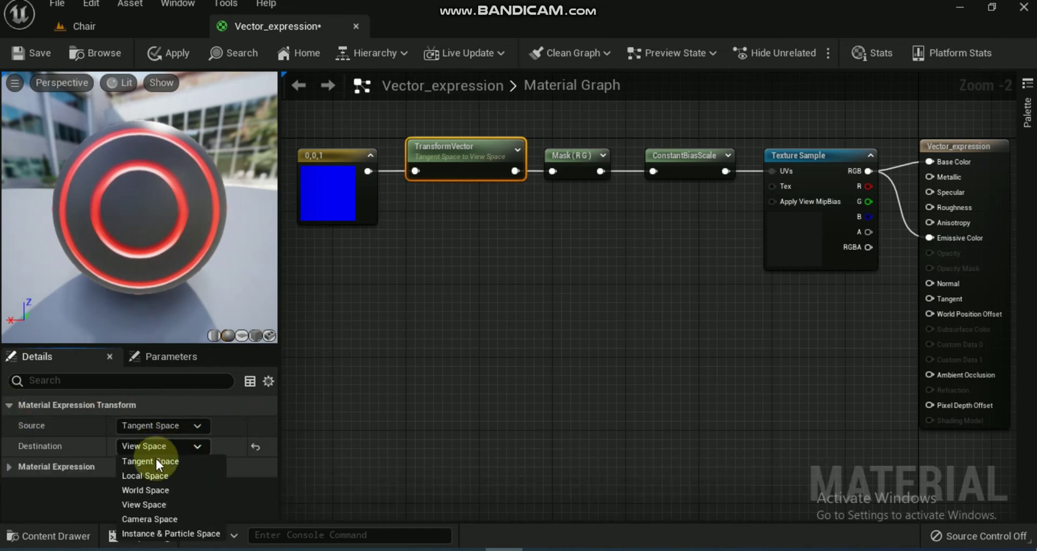
pyautogui.click(154, 446)
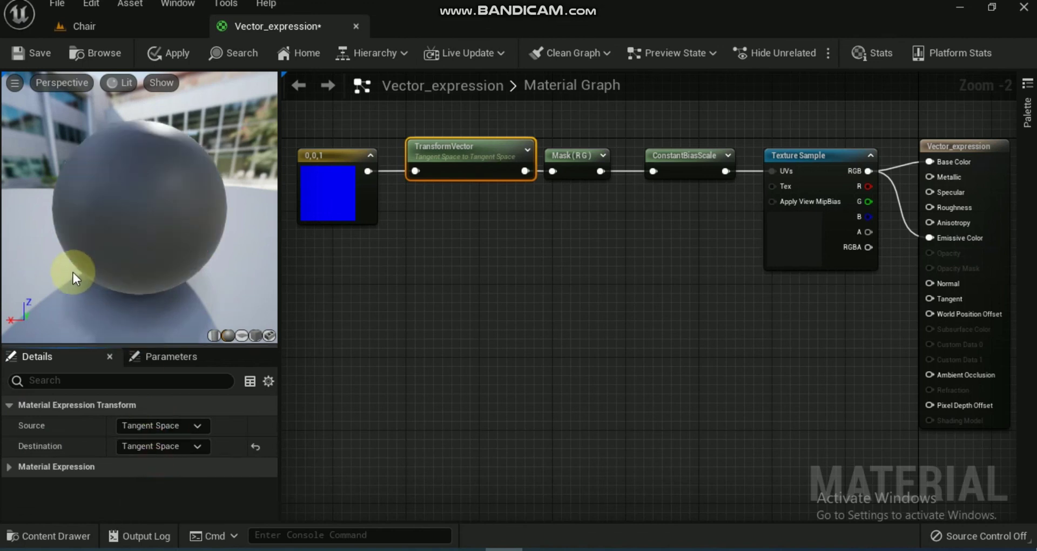
pyautogui.moveTo(73, 272); pyautogui.dragTo(77, 292)
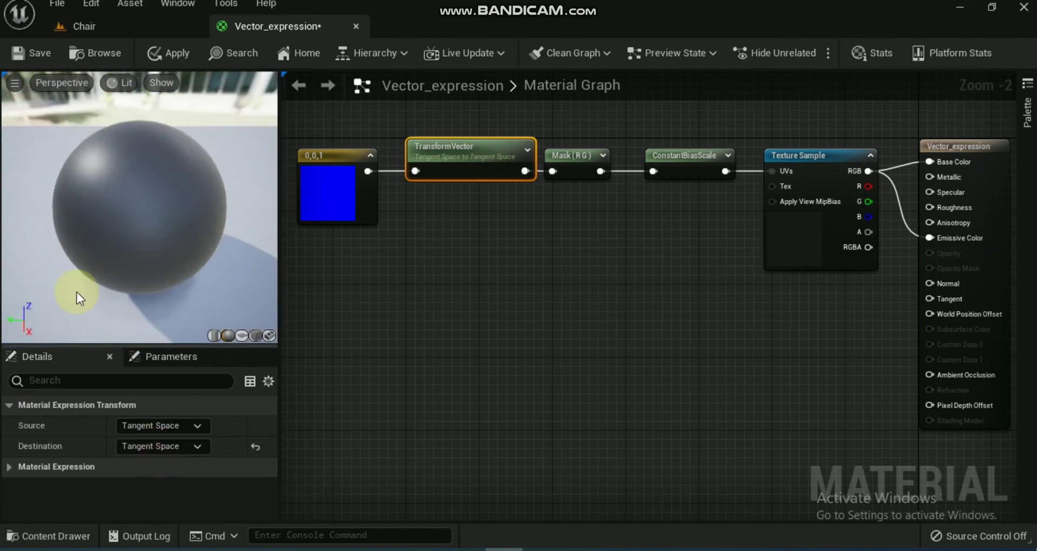
# Set the TransformVector node's destination to Local Space and inspect the pattern around the preview sphere.
pyautogui.click(198, 446)
pyautogui.click(174, 475)
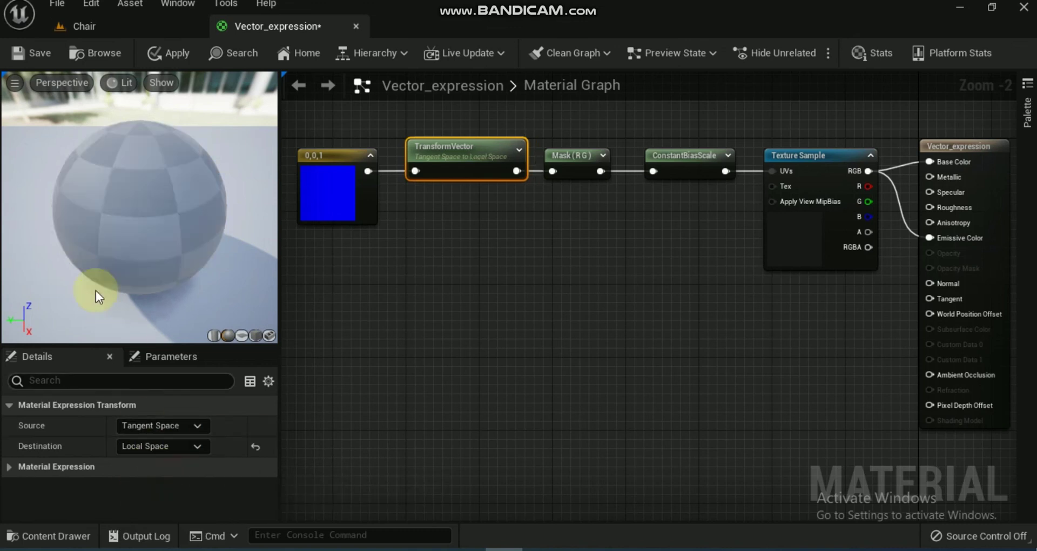
pyautogui.moveTo(54, 260); pyautogui.dragTo(74, 313)
# Set the TransformVector node's destination to World Space and inspect the preview sphere from a different angle.
pyautogui.click(194, 445)
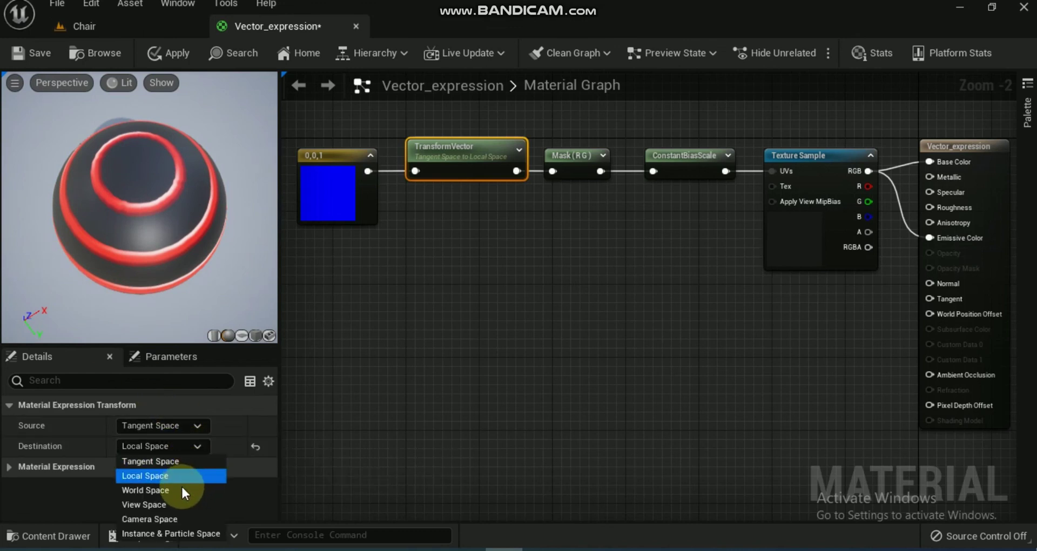
pyautogui.click(179, 490)
pyautogui.moveTo(46, 269); pyautogui.dragTo(60, 222)
# Set the TransformVector node's destination to Camera Space and rotate around the preview sphere to compare the pattern.
pyautogui.click(196, 446)
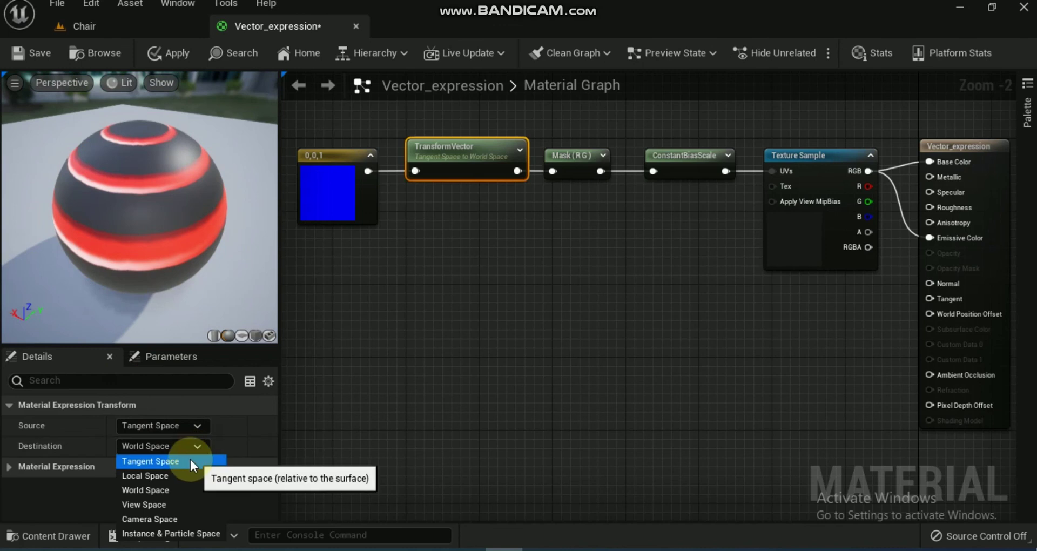
pyautogui.click(168, 517)
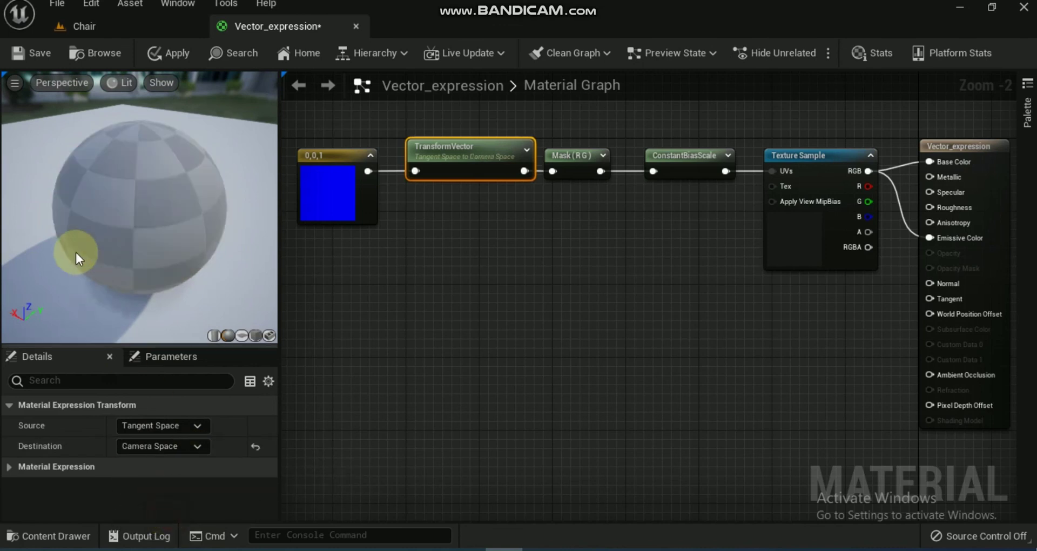
pyautogui.moveTo(75, 252)
pyautogui.mouseDown()
pyautogui.moveTo(67, 291)
pyautogui.moveTo(69, 222)
pyautogui.moveTo(146, 225)
pyautogui.moveTo(162, 209)
pyautogui.moveTo(146, 187)
pyautogui.moveTo(69, 252)
pyautogui.mouseUp()
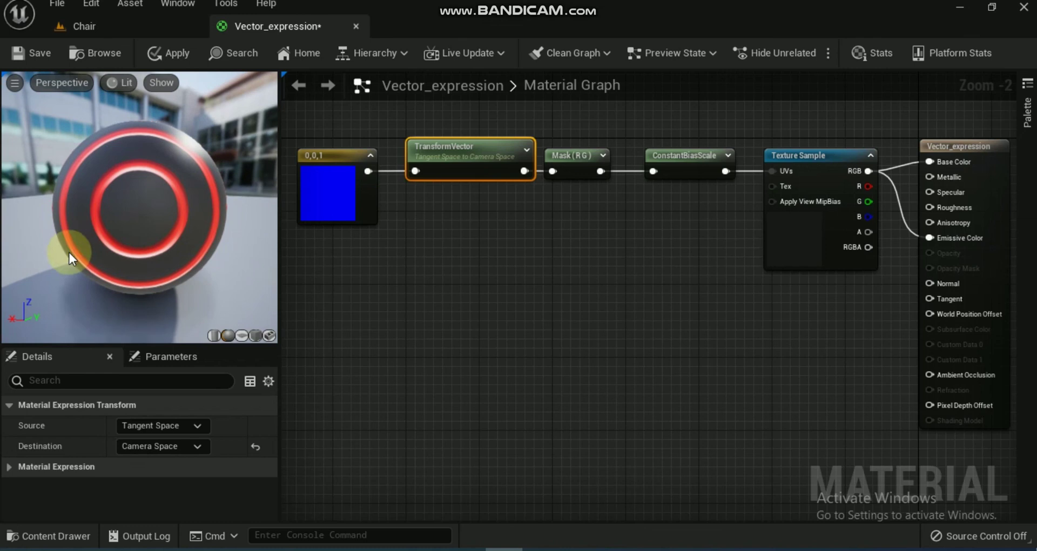
# Set the TransformVector node's destination to View Space.
pyautogui.click(197, 446)
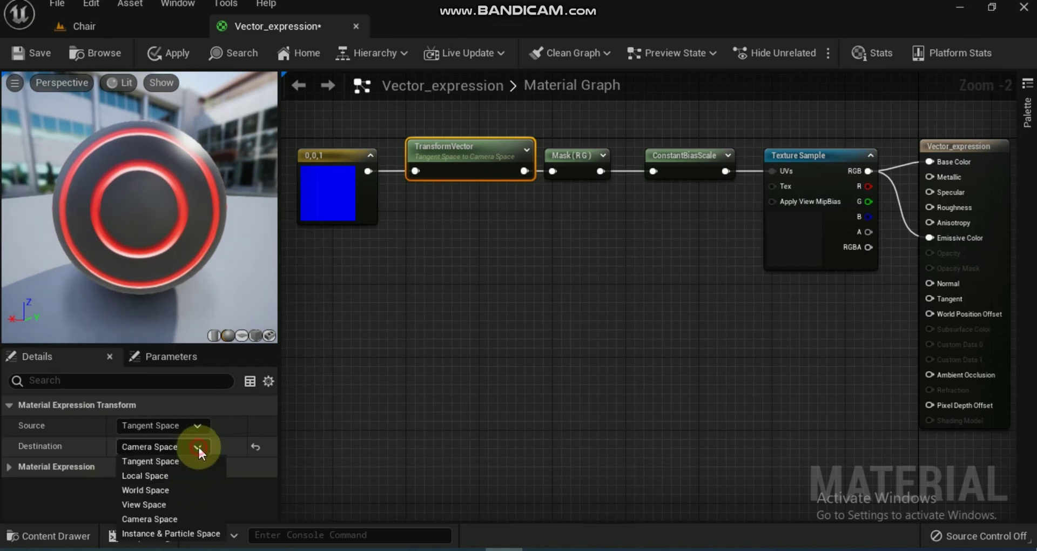
pyautogui.click(163, 505)
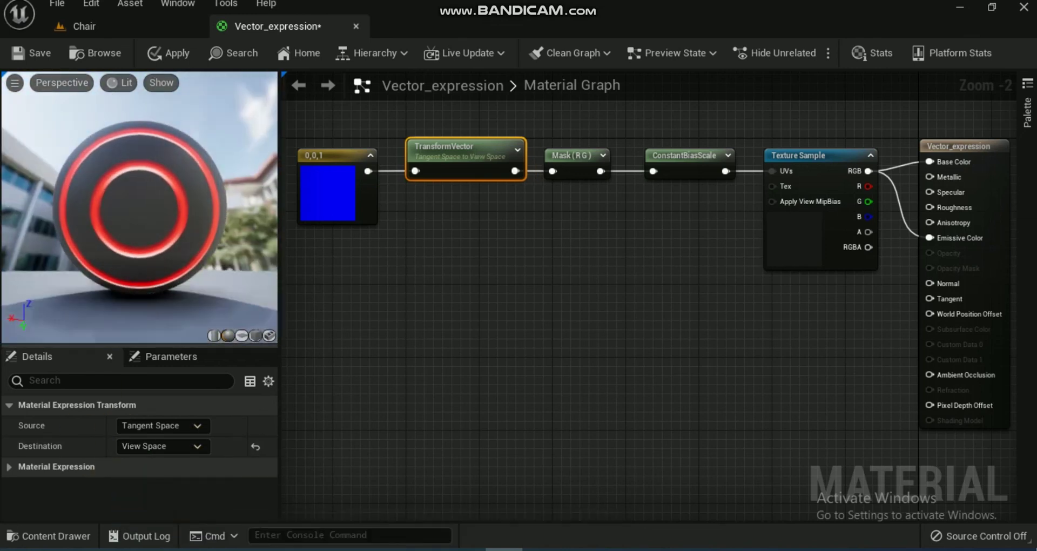